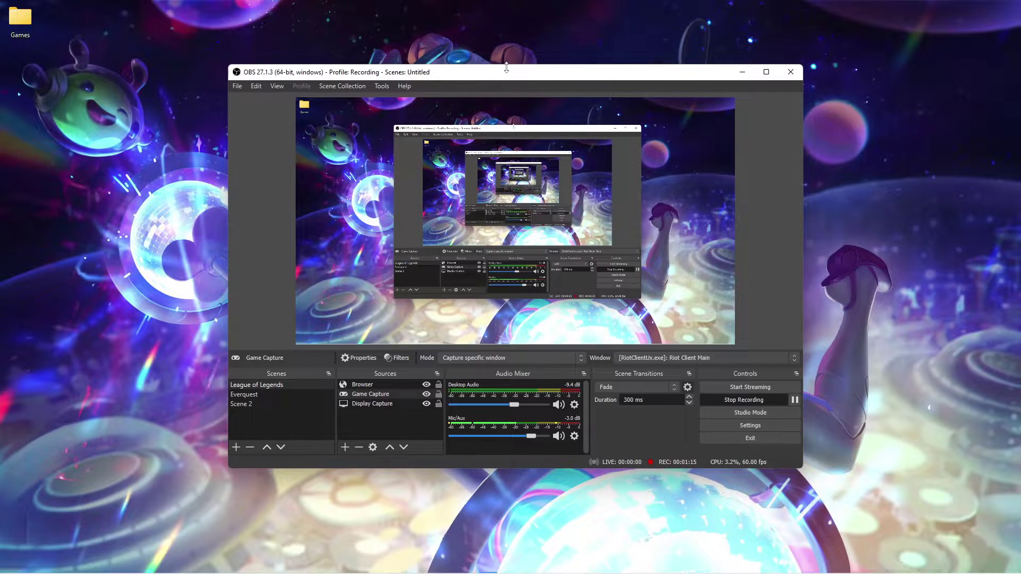
Step: Open OBS Settings from the File menu, landing on the General page
left_click(236, 86)
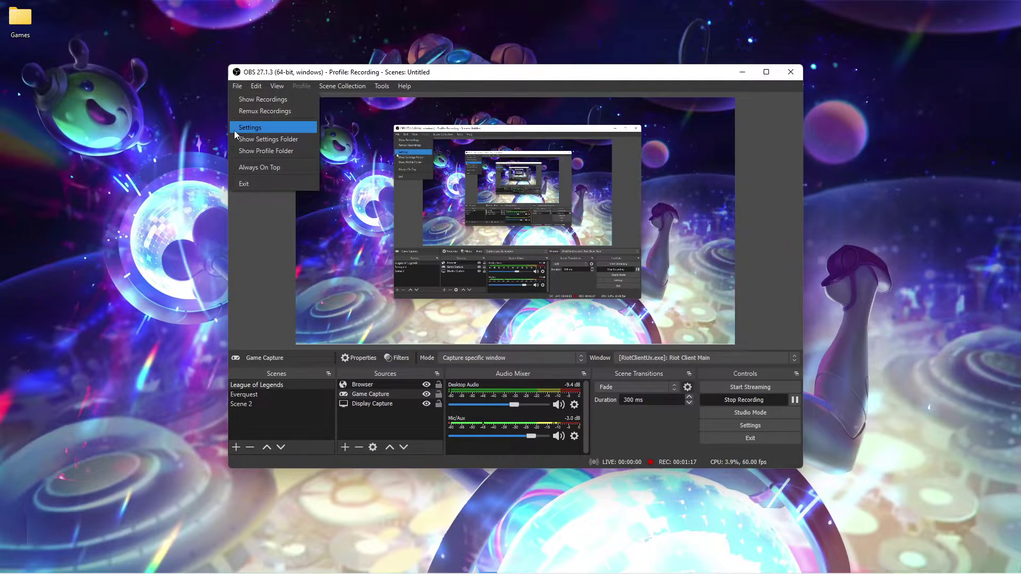
left_click(263, 127)
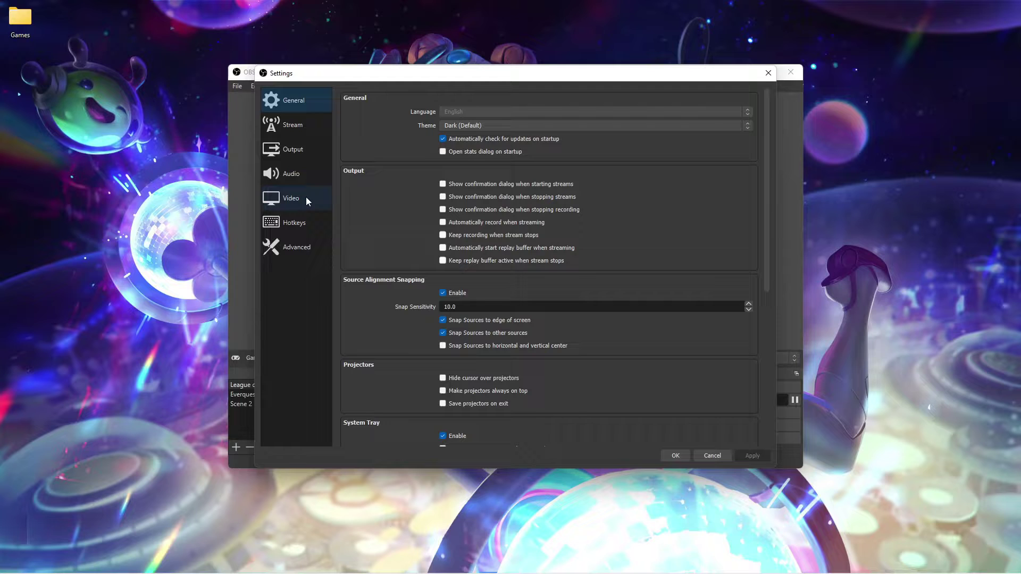
Step: Switch to the Video page to review resolution and frame-rate options
left_click(305, 197)
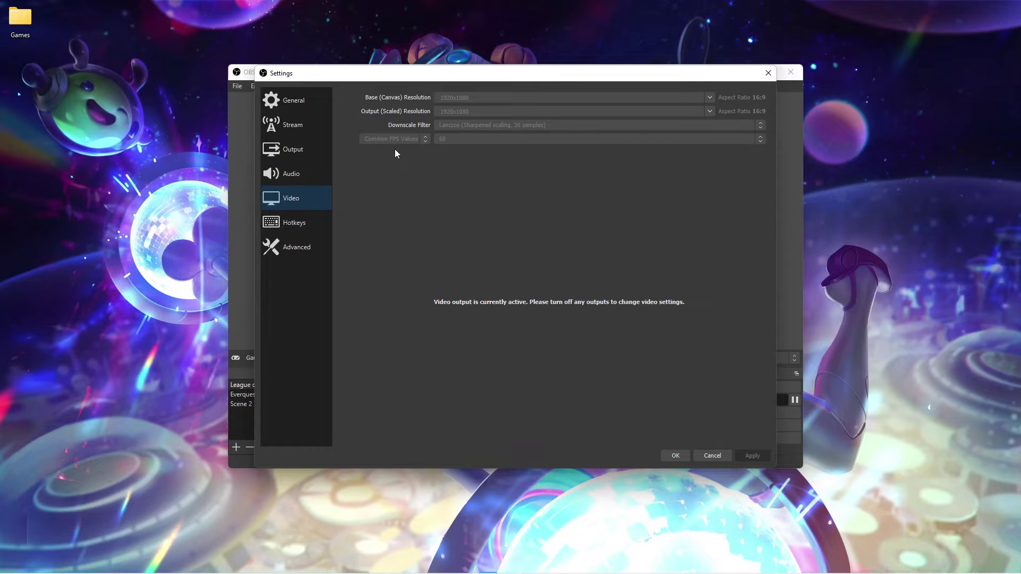
Step: Show the Output page with 3500 Kbps video and 160 audio bitrate
left_click(324, 149)
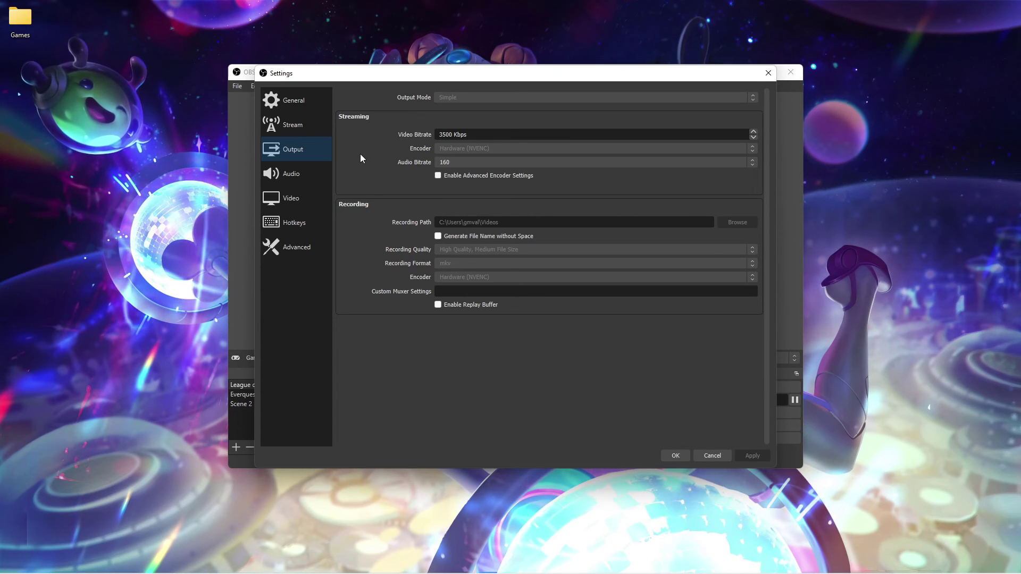
left_click(291, 198)
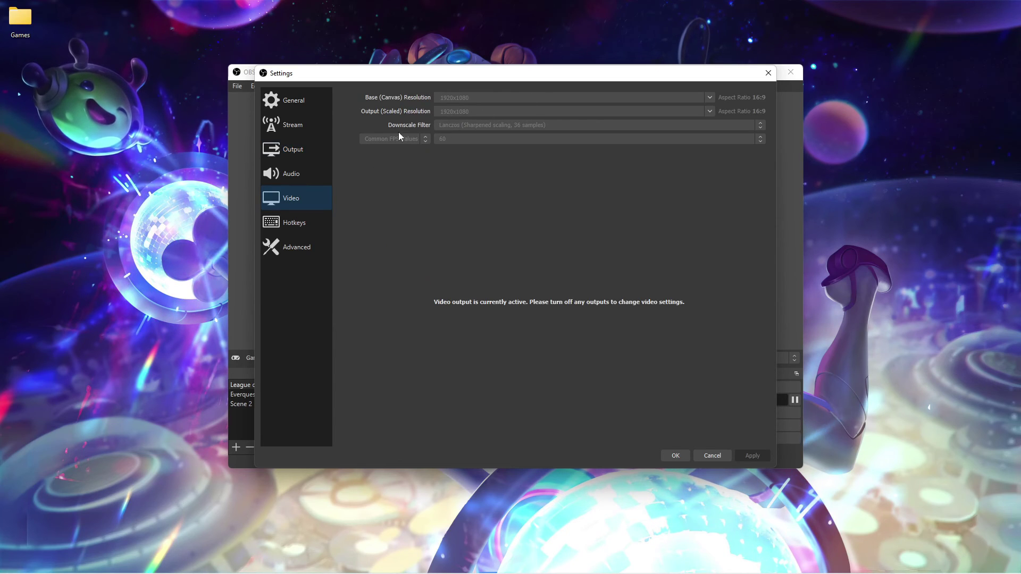